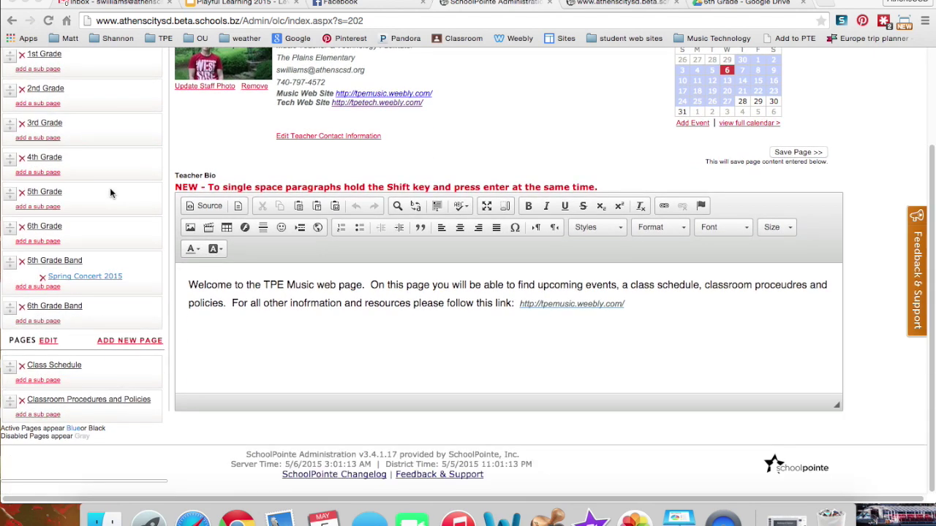
# - Add a sub page titled "Assignment Directions" under 6th Grade Band and open its content in source view
pyautogui.scroll(5, 110, 193)
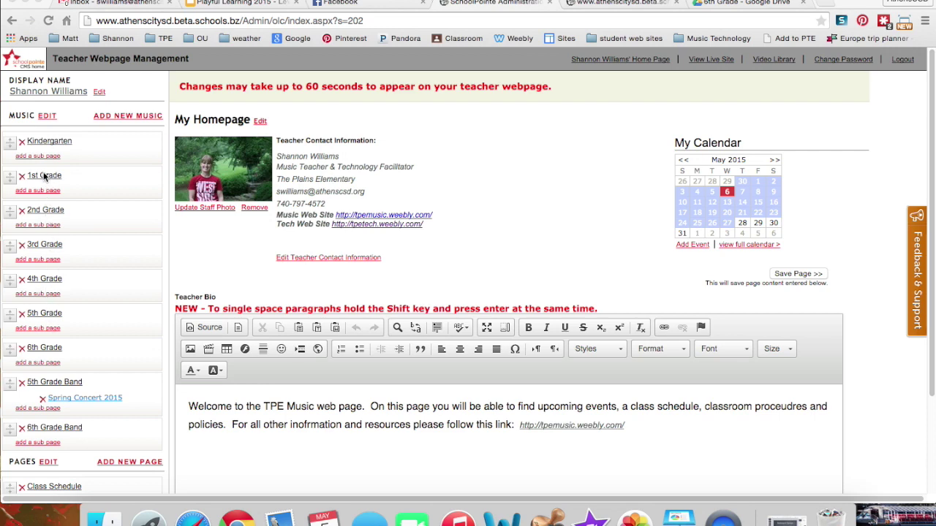
pyautogui.scroll(-5, 52, 348)
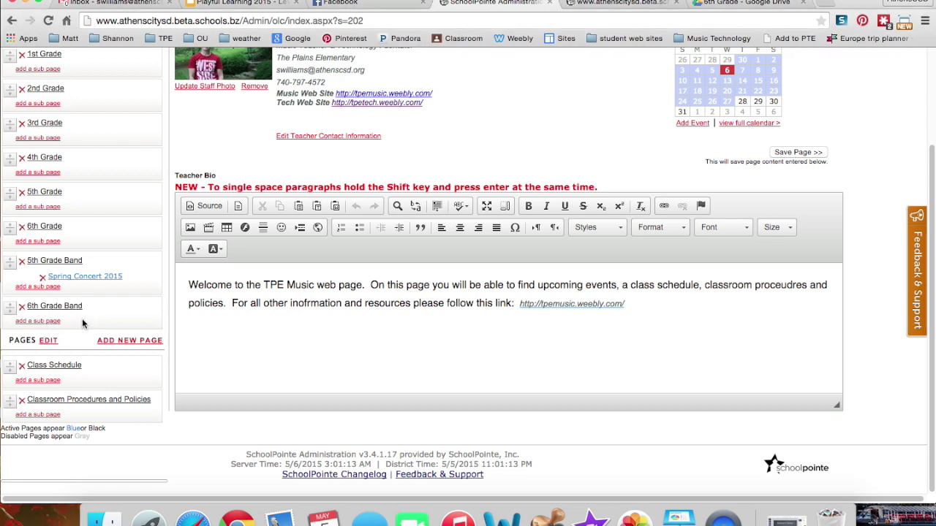
pyautogui.click(41, 321)
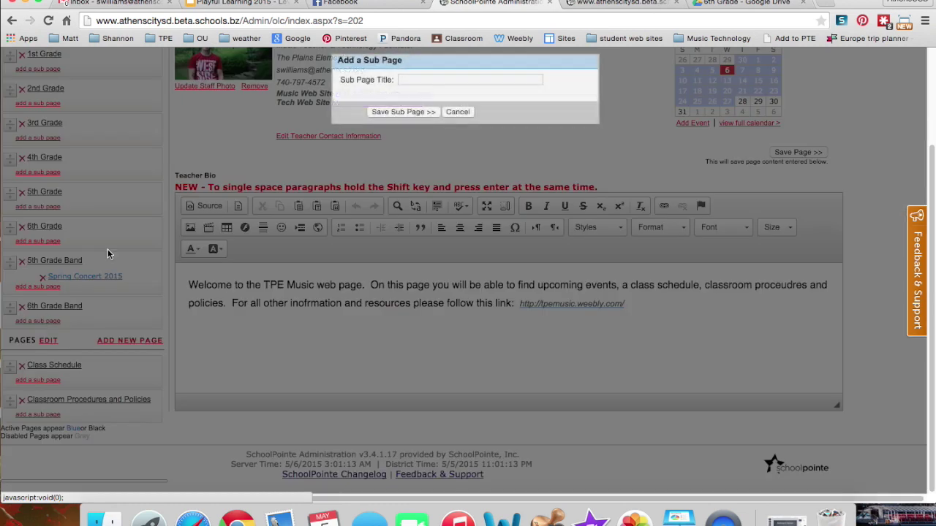
pyautogui.click(408, 79)
pyautogui.write('Assignment directions')
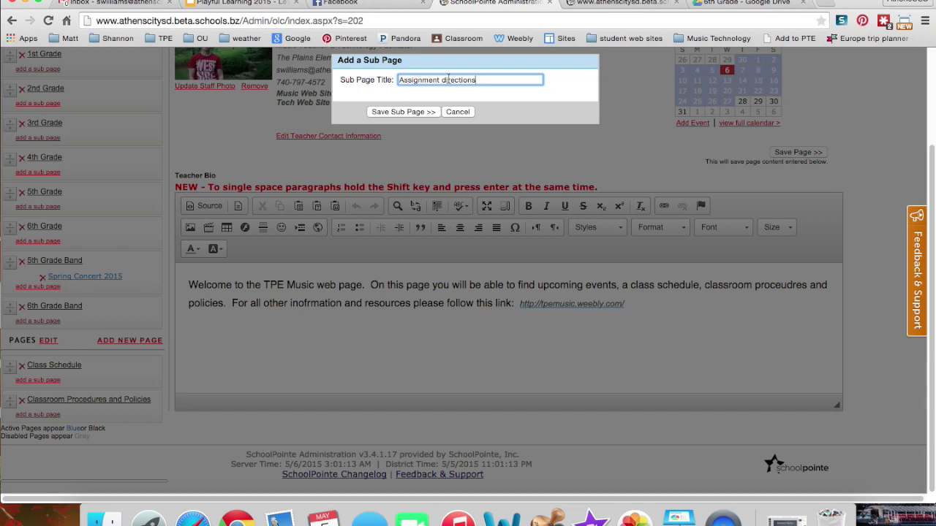
pyautogui.click(443, 80)
pyautogui.press('BackSpace')
pyautogui.write('D')
pyautogui.click(418, 110)
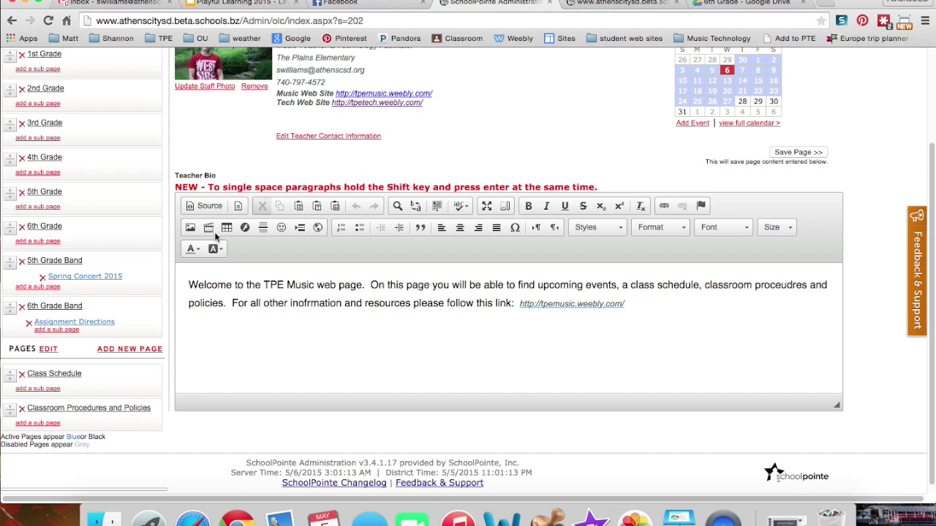
pyautogui.click(75, 322)
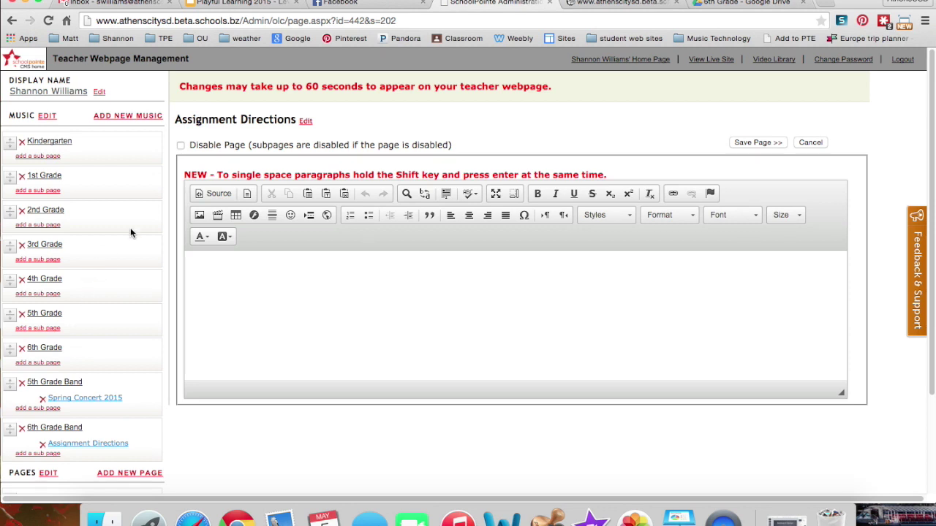
pyautogui.click(217, 194)
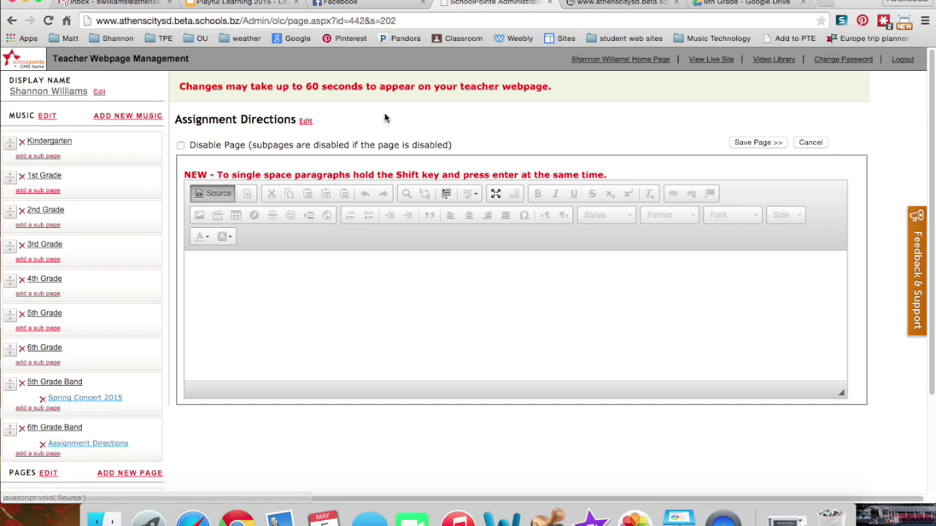
# - In Google Drive, open the "Tyrannosaurus Charlie - DIRECTIONS" document and copy its publish-to-the-web embed code
pyautogui.click(728, 4)
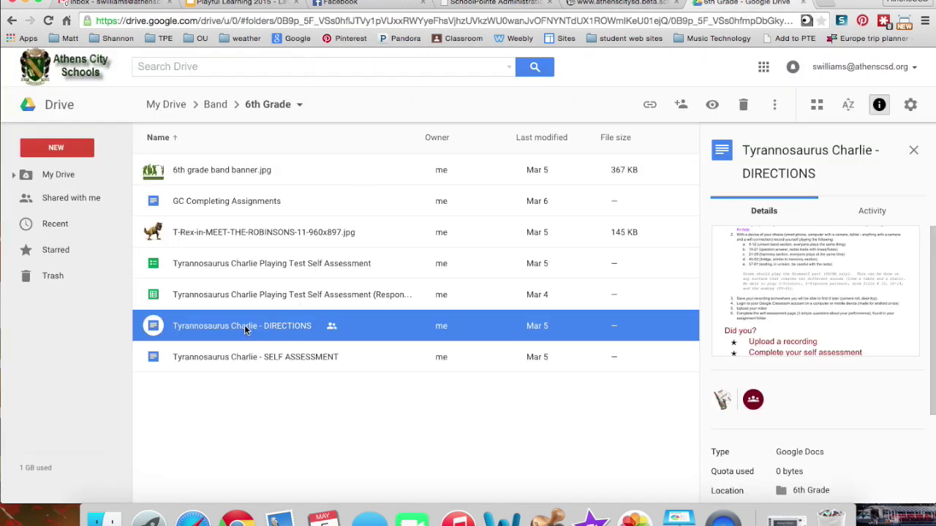
pyautogui.doubleClick(245, 327)
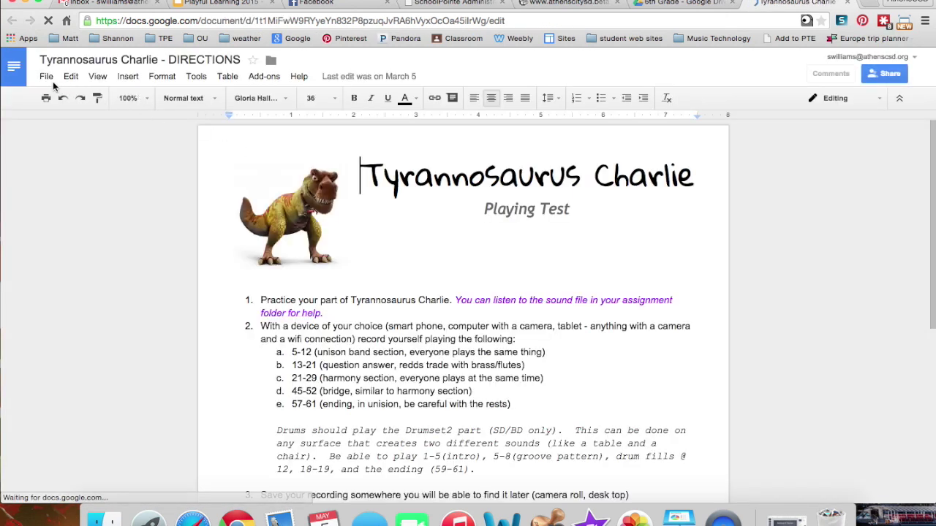
pyautogui.click(46, 78)
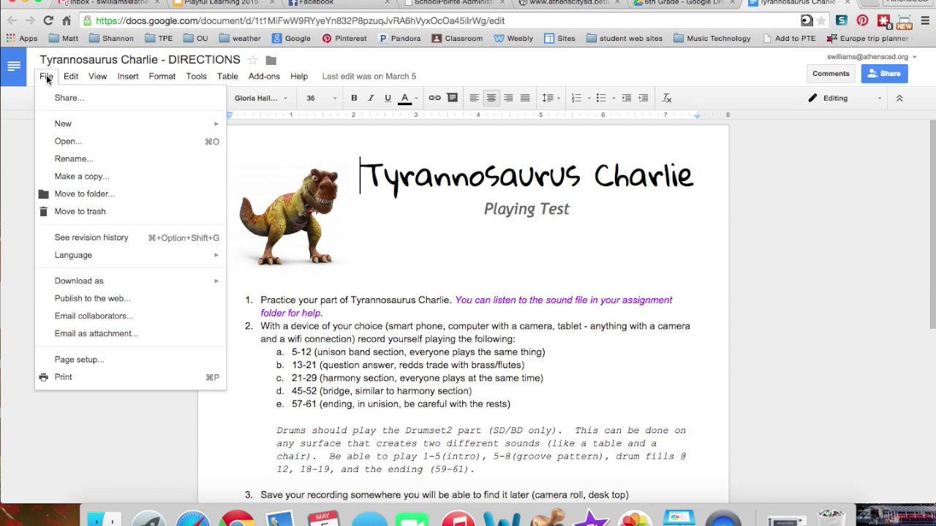
pyautogui.click(64, 300)
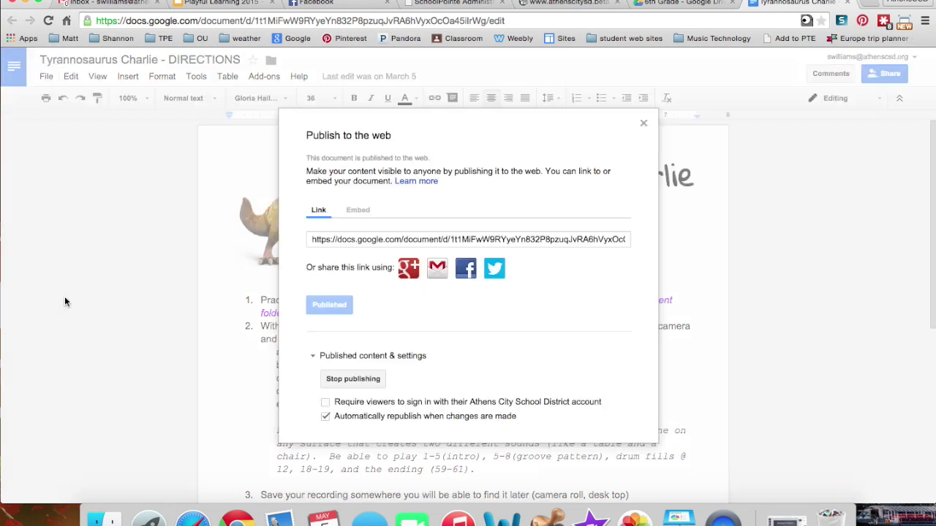
pyautogui.click(359, 210)
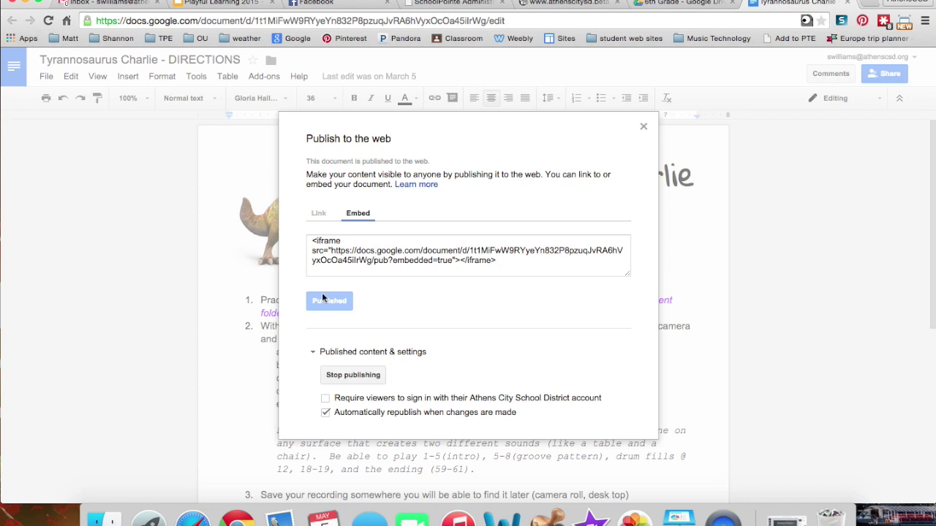
pyautogui.click(412, 251)
pyautogui.click(343, 250)
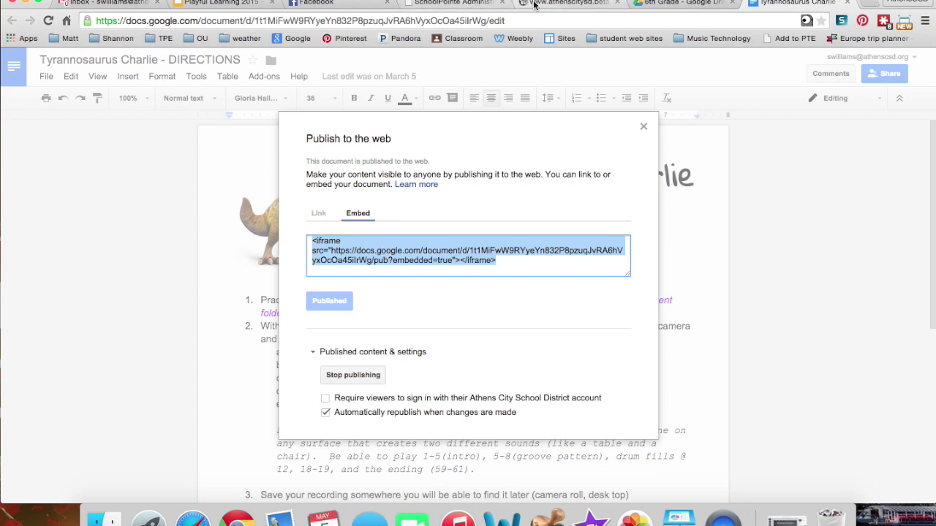
# - Switch back to SchoolPointe and paste the document's iframe embed code into the Assignment Directions page source
pyautogui.click(451, 5)
pyautogui.click(198, 261)
pyautogui.write('<iframe src="https://docs.google.com/document/d/1t1MiFwW9RYyeYn832P8pzuqJvRA6hVyxOcOa45iIrWg/pub?embedded=true"></iframe>')
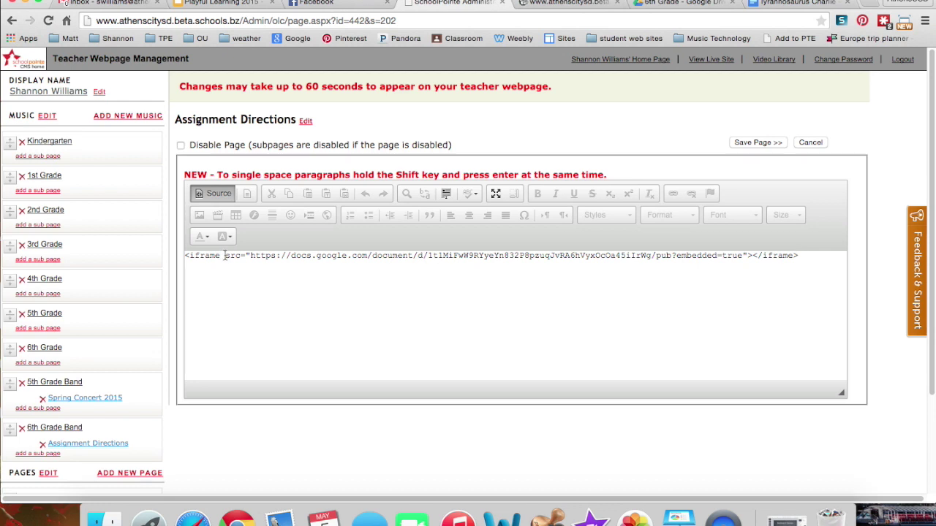
# - Add width=500 and height=800 to the iframe tag before its src attribute and save the page
pyautogui.click(225, 256)
pyautogui.write('width')
pyautogui.press('BackSpace')
pyautogui.write('=500')
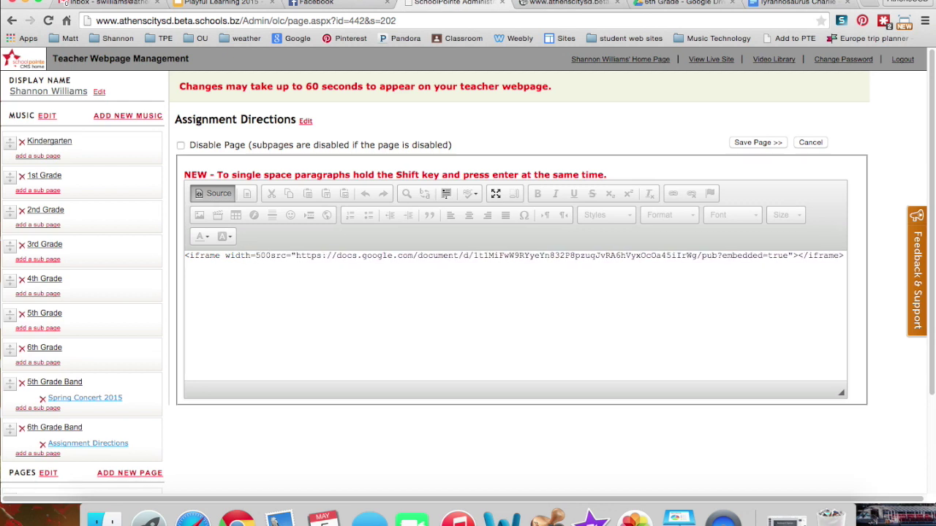
pyautogui.write(' height')
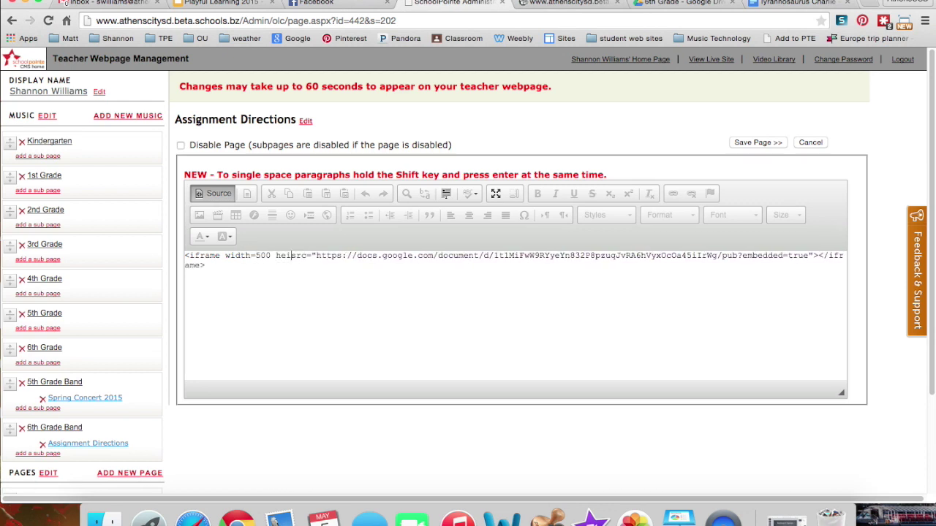
pyautogui.press('BackSpace')
pyautogui.write('=800')
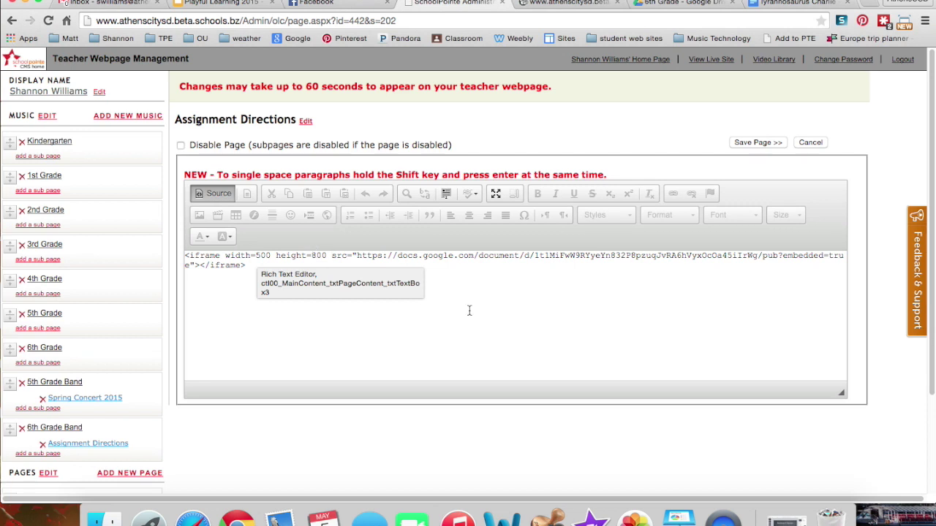
pyautogui.click(755, 144)
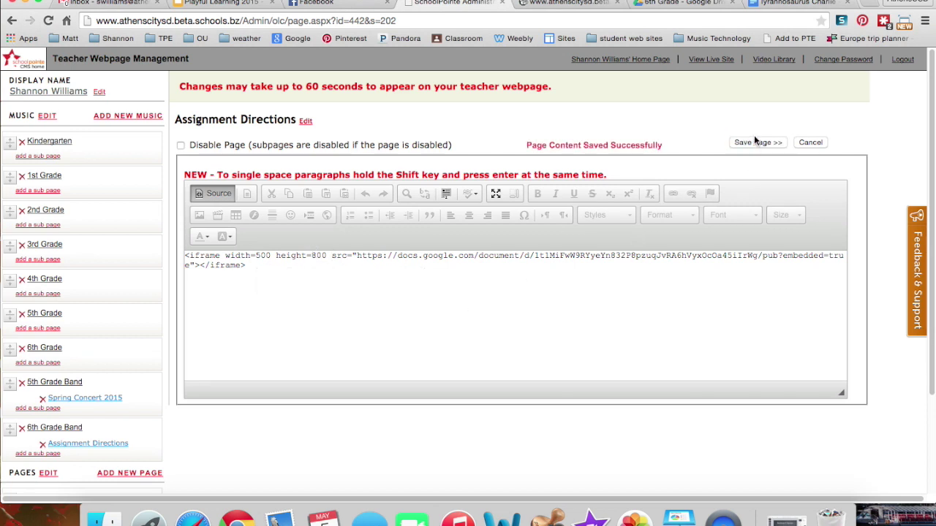
# - View the live site and check how the embedded document fits on the Assignment Directions page
pyautogui.click(711, 59)
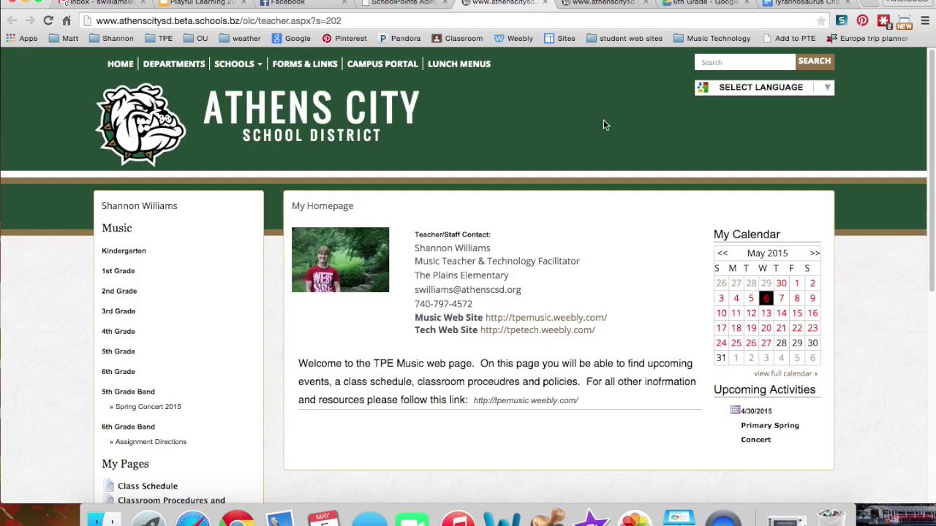
pyautogui.scroll(-2, 234, 322)
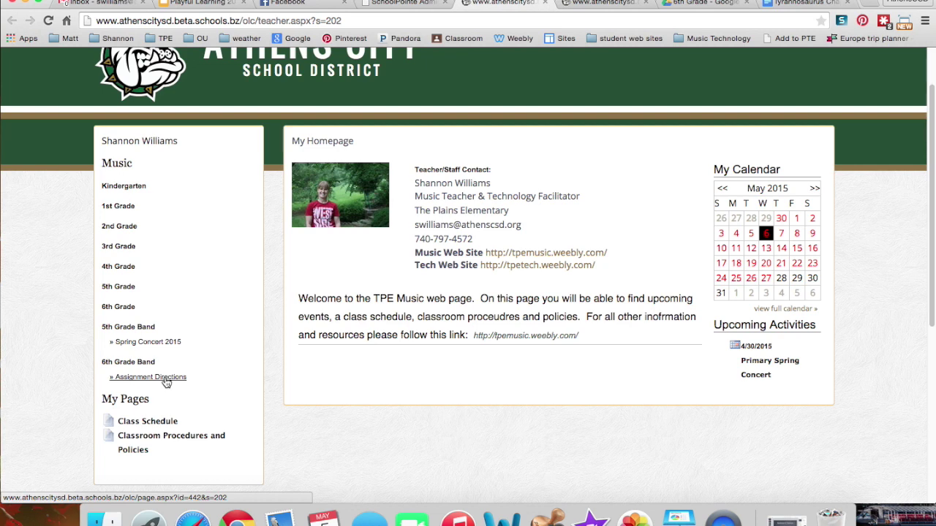
pyautogui.click(167, 381)
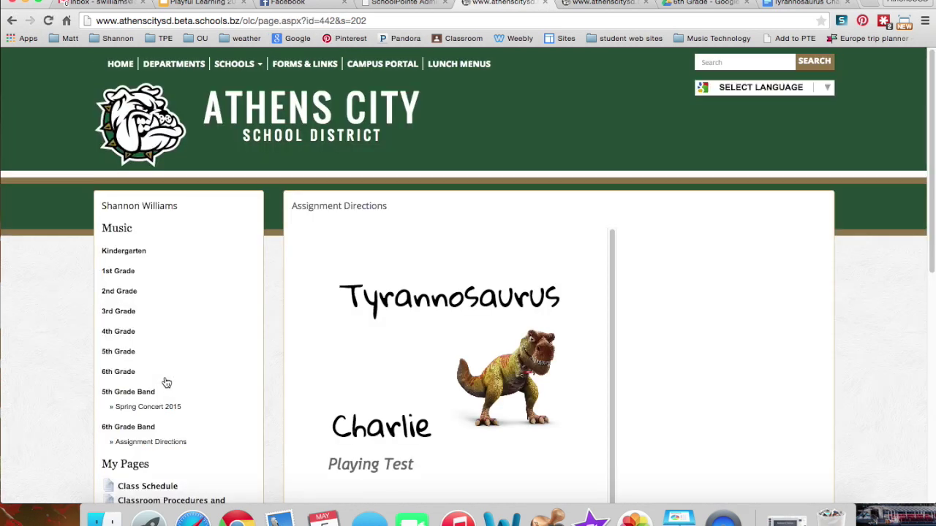
pyautogui.scroll(-3, 315, 278)
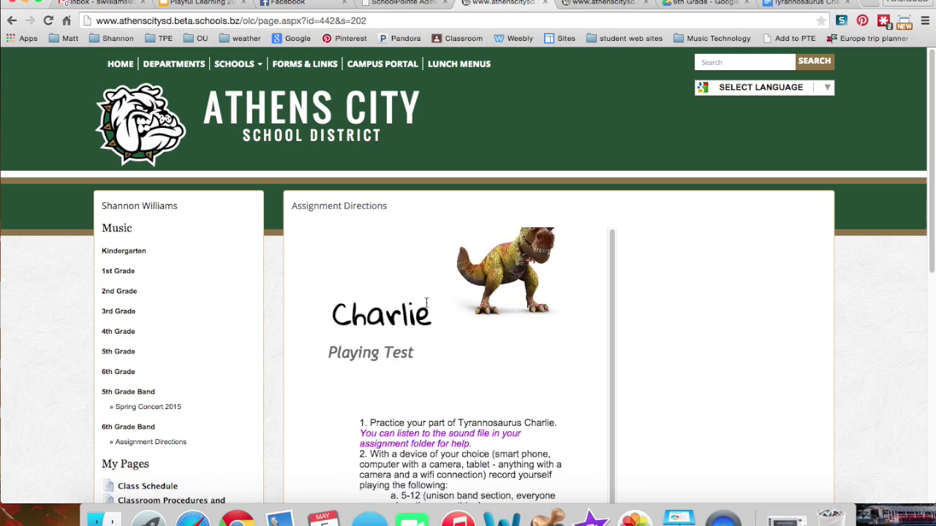
pyautogui.scroll(-10, 647, 330)
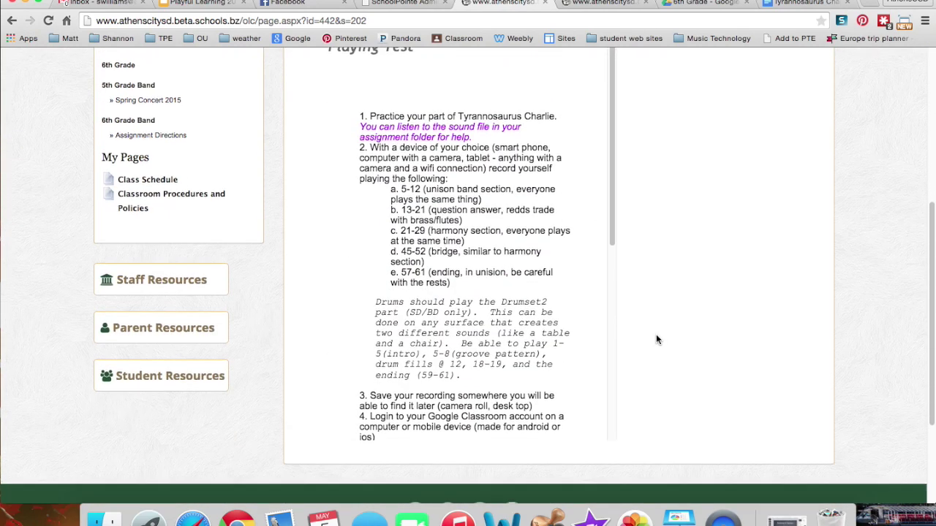
pyautogui.scroll(10, 579, 325)
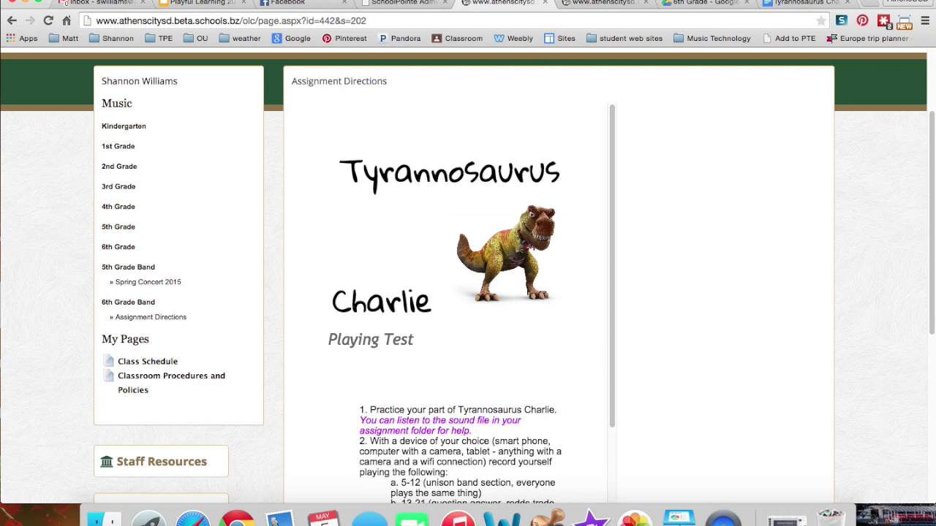
# - Back in the SchoolPointe page source, set the iframe's width to 800 and height to 500, and save the page
pyautogui.click(409, 3)
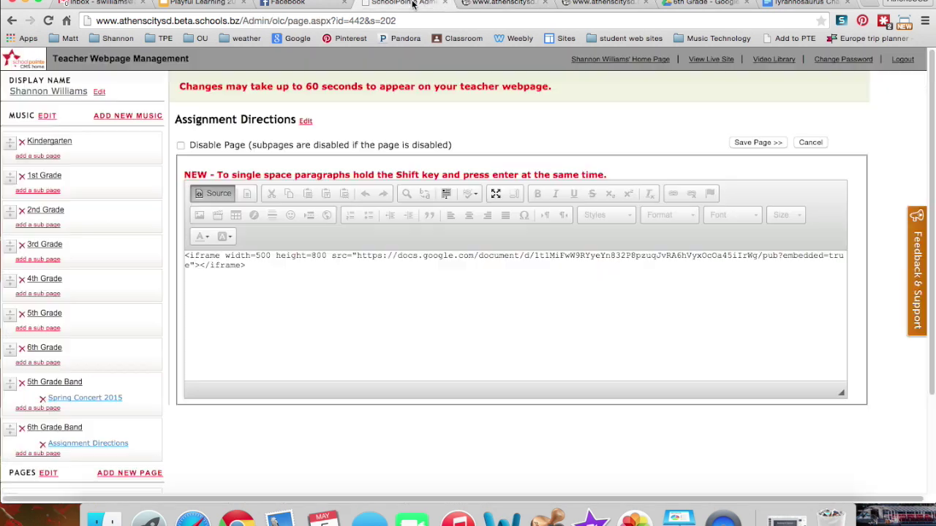
pyautogui.click(260, 254)
pyautogui.press('BackSpace')
pyautogui.write('8')
pyautogui.moveTo(311, 256); pyautogui.dragTo(322, 255)
pyautogui.write('50')
pyautogui.click(751, 142)
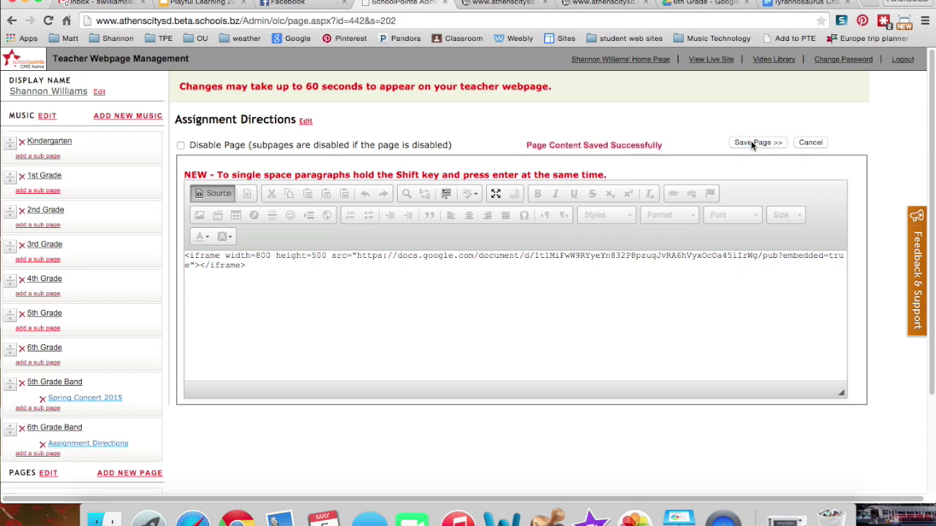
# - Return to the live site and reload the Assignment Directions page under 6th Grade Band
pyautogui.click(499, 2)
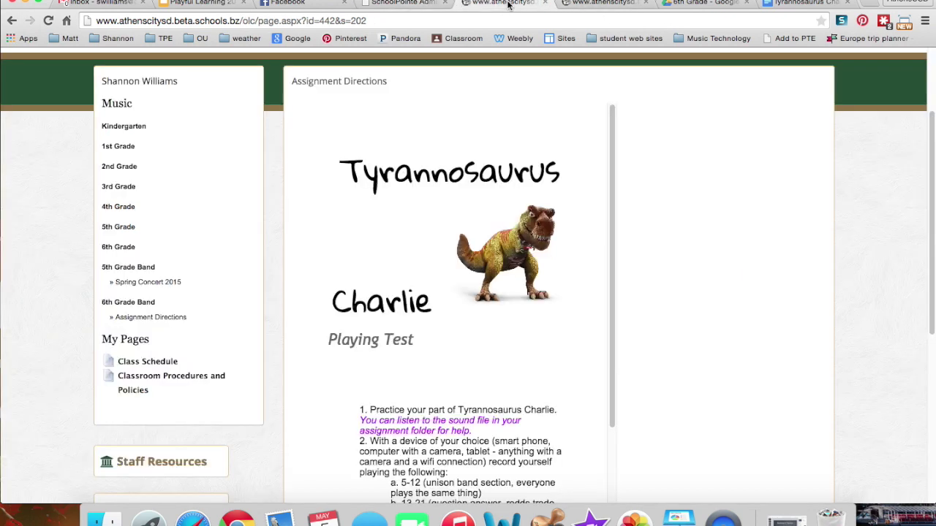
pyautogui.click(49, 21)
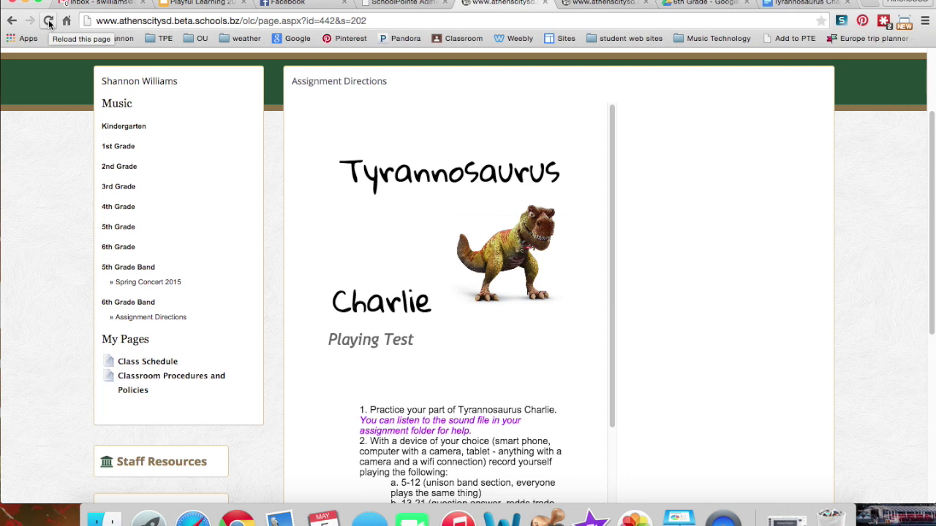
pyautogui.click(48, 20)
pyautogui.click(153, 442)
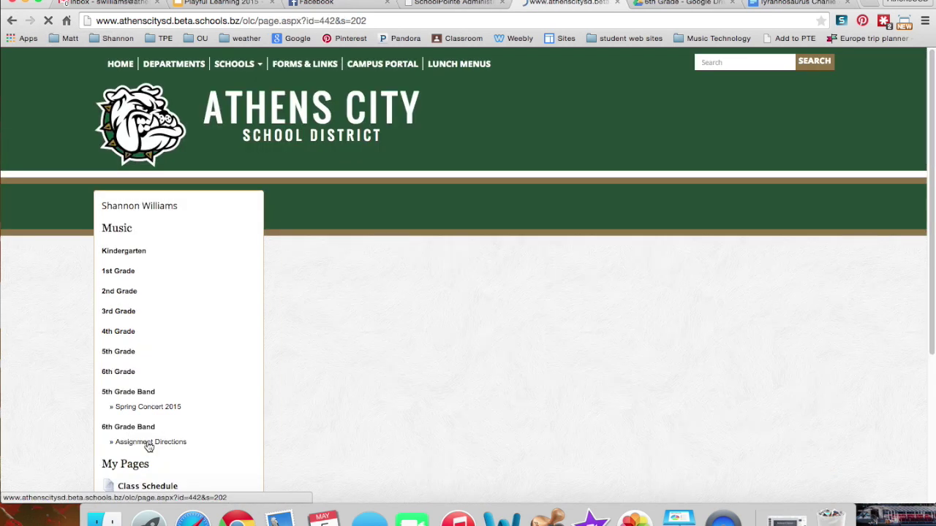
# - Examine the resized embedded document on the live page, checking its layout and how its content scrolls
pyautogui.scroll(-3, 355, 386)
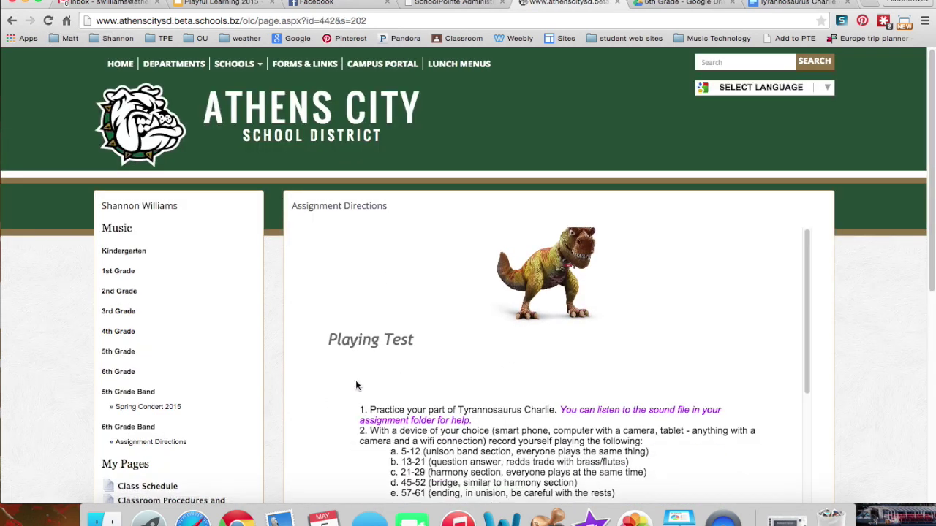
pyautogui.scroll(-3, 356, 386)
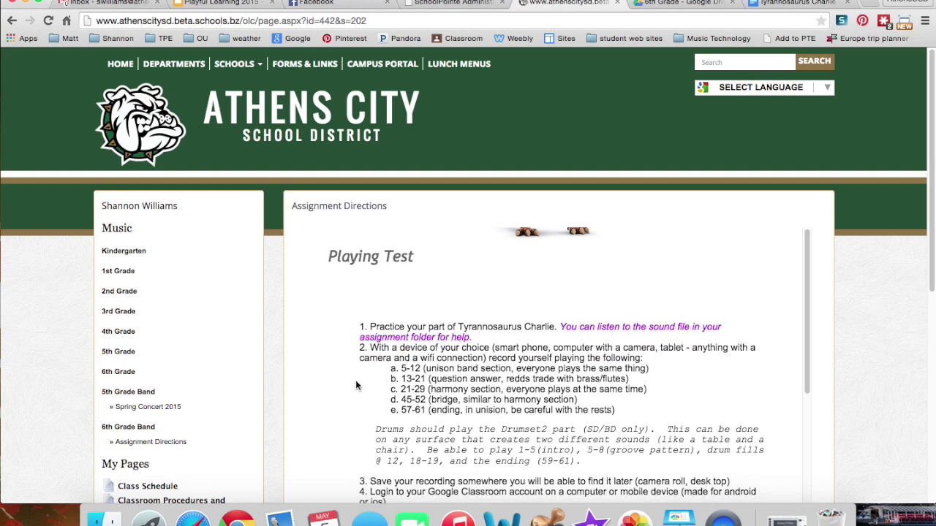
pyautogui.scroll(-1, 356, 386)
pyautogui.scroll(4, 355, 385)
pyautogui.scroll(2, 356, 385)
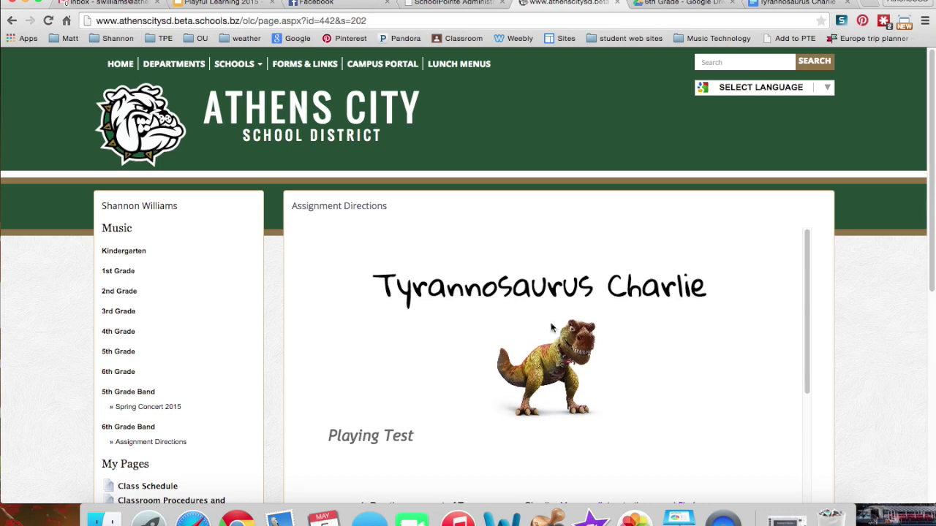
pyautogui.scroll(-1, 807, 304)
pyautogui.scroll(-10, 807, 304)
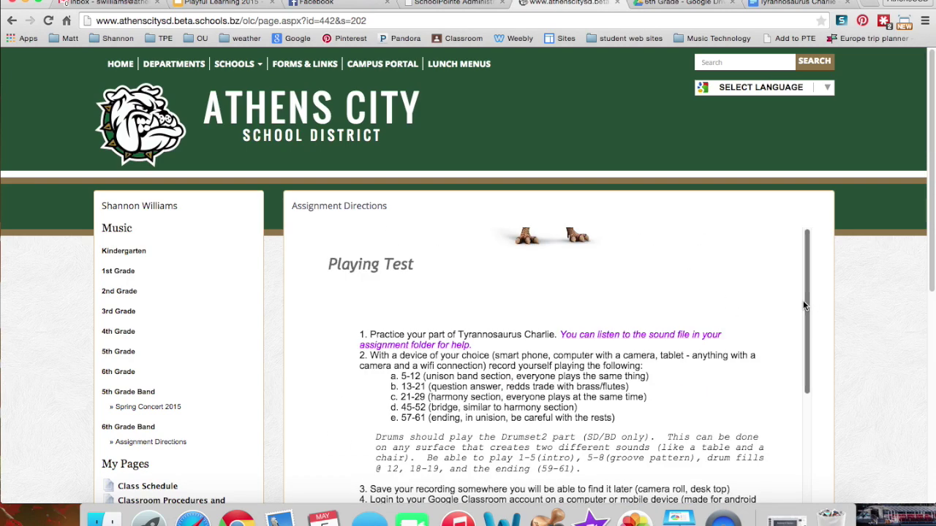
pyautogui.scroll(5, 803, 306)
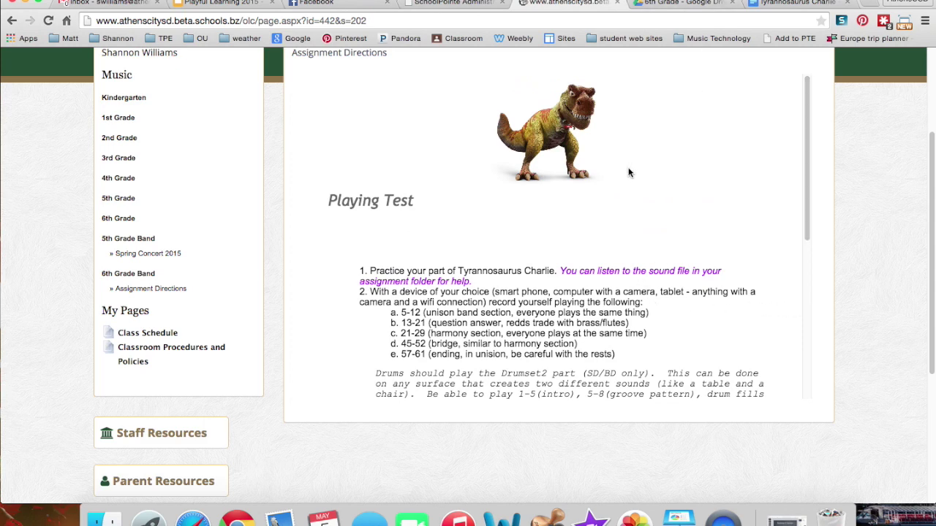
pyautogui.scroll(5, 629, 172)
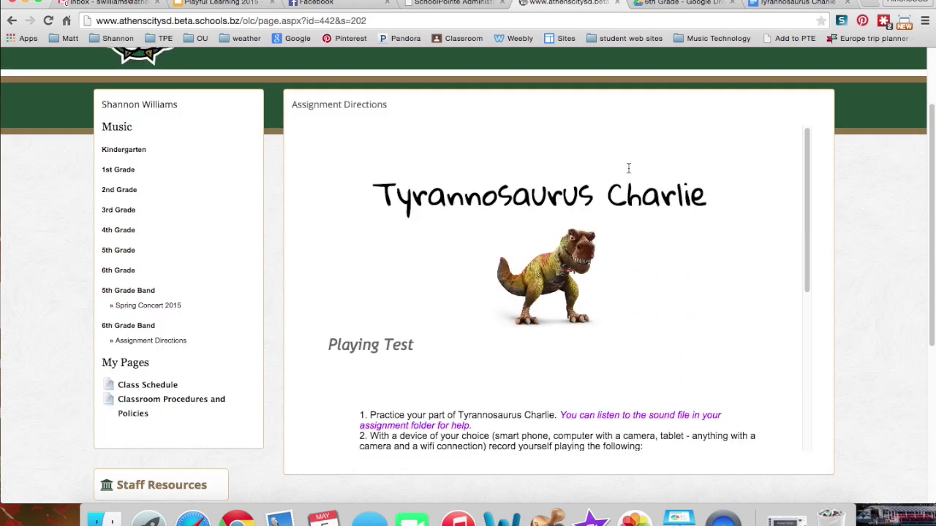
# - Return to the Tyrannosaurus Charlie document in Google Docs, close the publishing dialog, and add the line "Testing testing 123" below the Playing Test subtitle
pyautogui.click(786, 3)
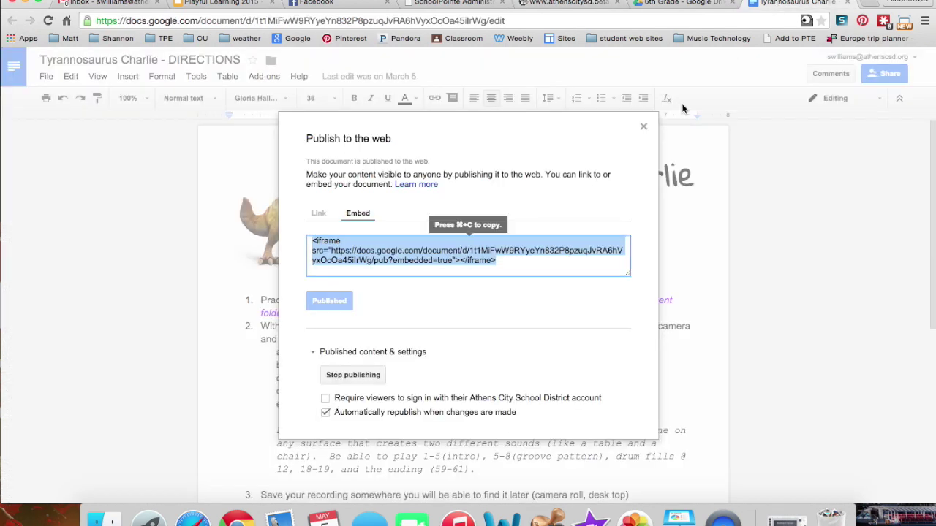
pyautogui.click(644, 126)
pyautogui.click(585, 209)
pyautogui.click(548, 241)
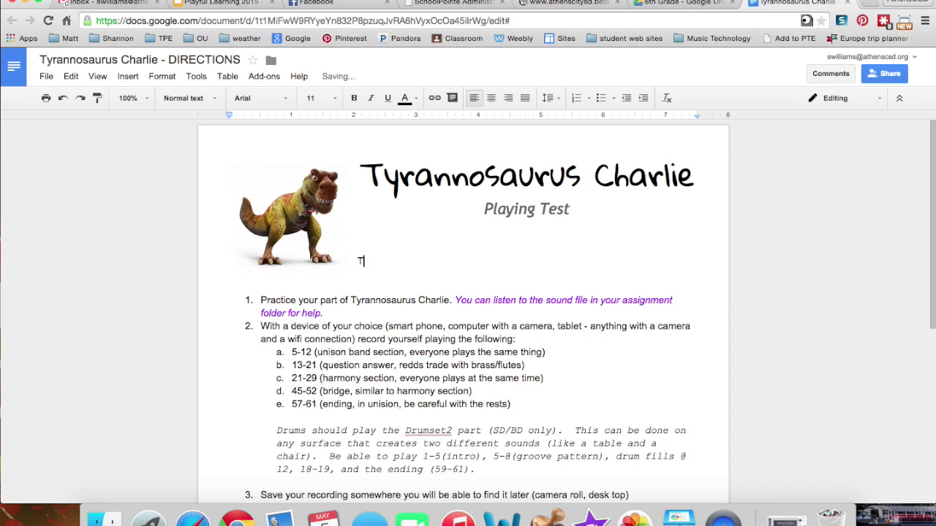
pyautogui.write("Testing testing '")
pyautogui.press('BackSpace')
pyautogui.write('123')
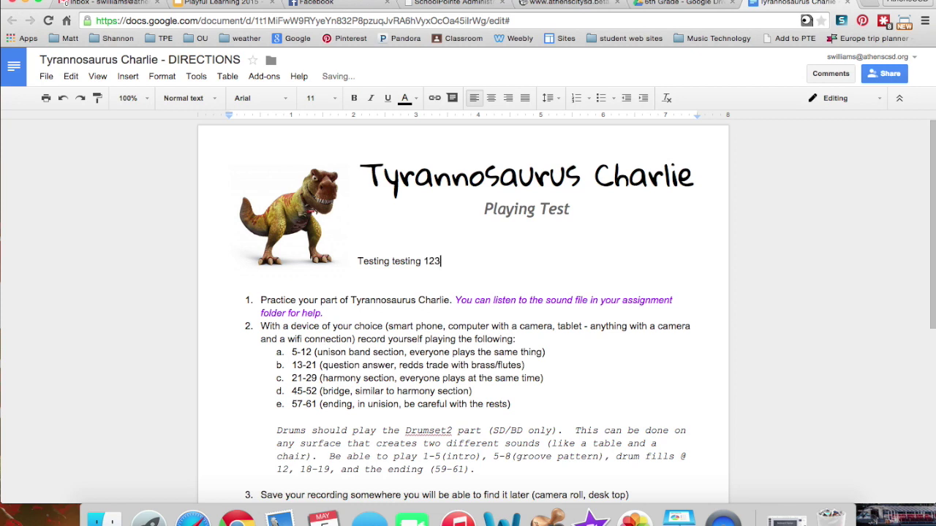
# - Color the "Testing testing 123" line red and center it
pyautogui.click(441, 261)
pyautogui.moveTo(441, 261); pyautogui.dragTo(355, 260)
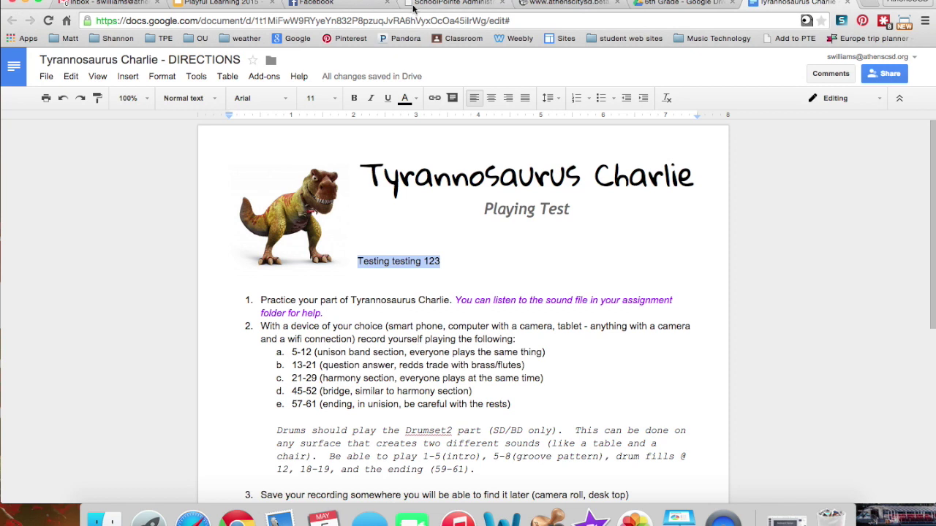
pyautogui.click(405, 98)
pyautogui.click(423, 163)
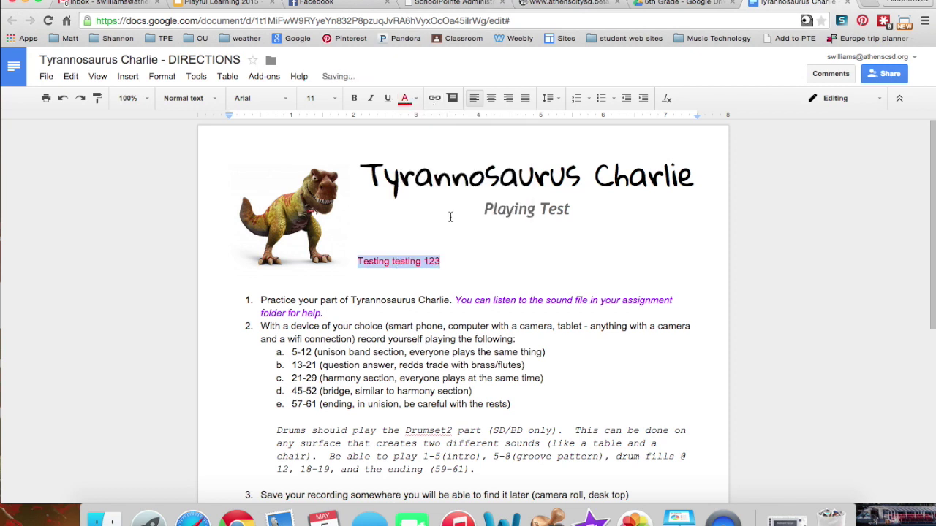
pyautogui.click(495, 100)
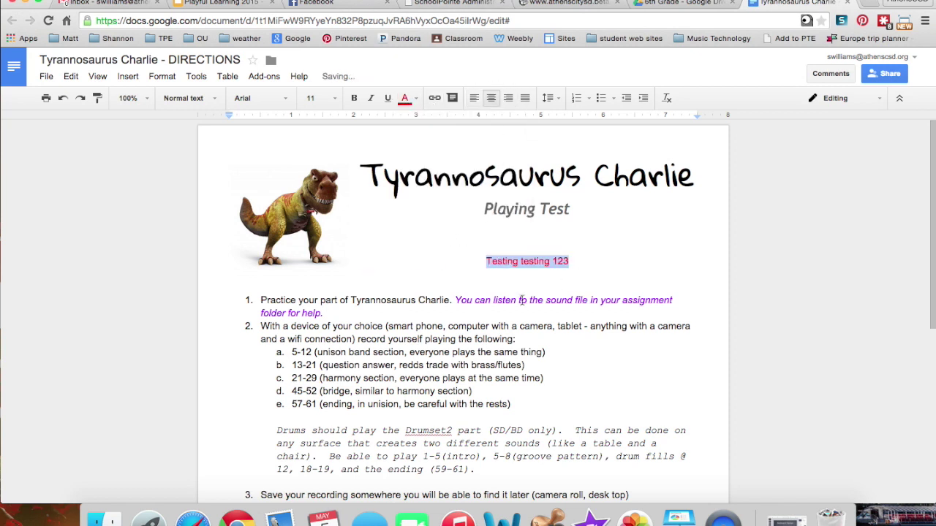
# - Return to the live Assignment Directions page, reload it, and check the embedded document for the added test line
pyautogui.click(566, 3)
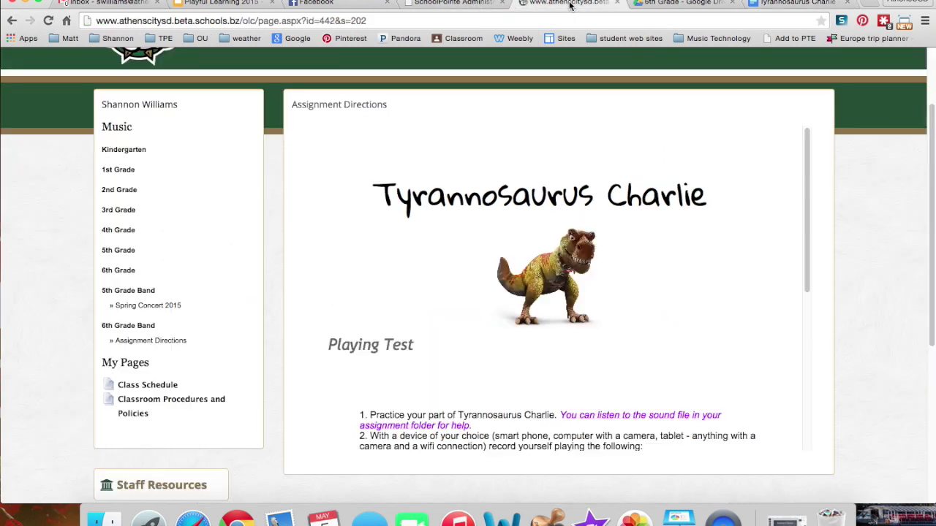
pyautogui.click(49, 19)
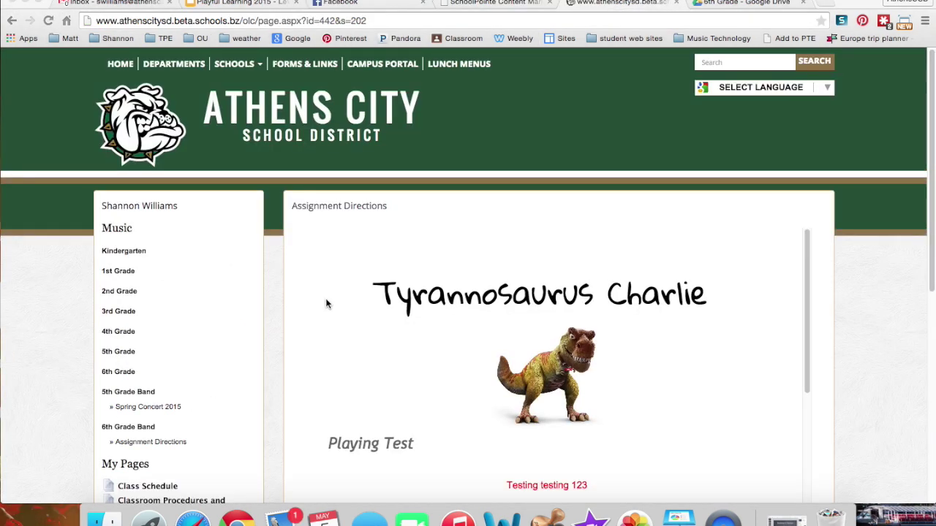
pyautogui.scroll(-2, 327, 303)
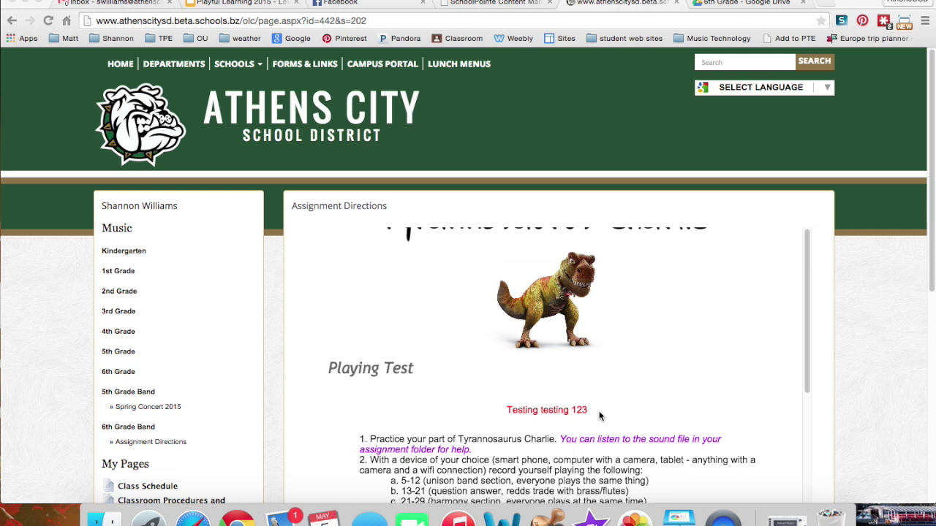
pyautogui.scroll(2, 602, 399)
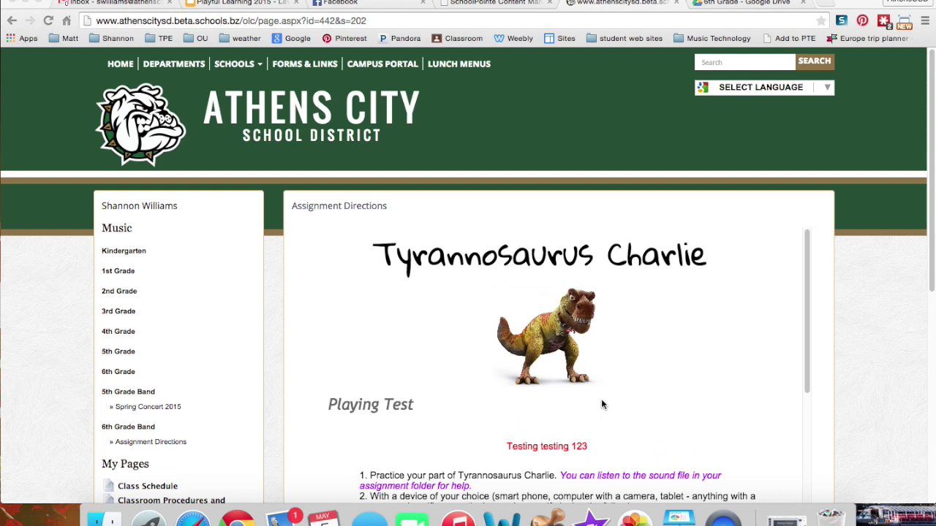